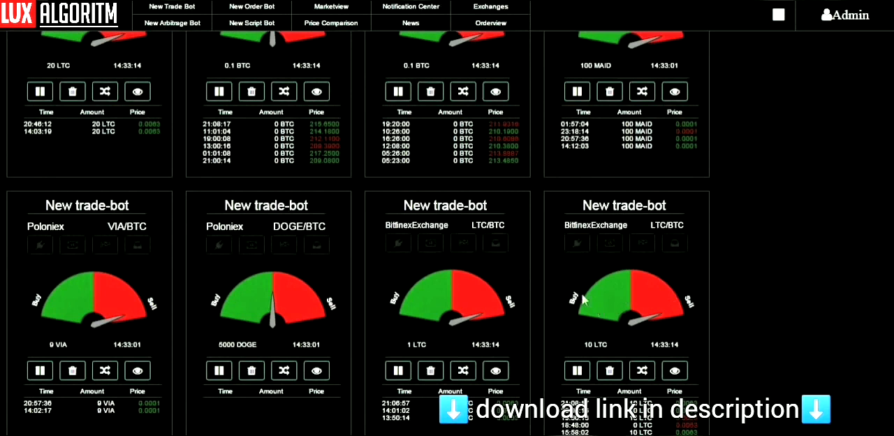
# Look through the trade bots and arbitrage bots on the dashboard, including their exchanges, pairs, positions and recent trades.
pyautogui.scroll(-1, 524, 278)
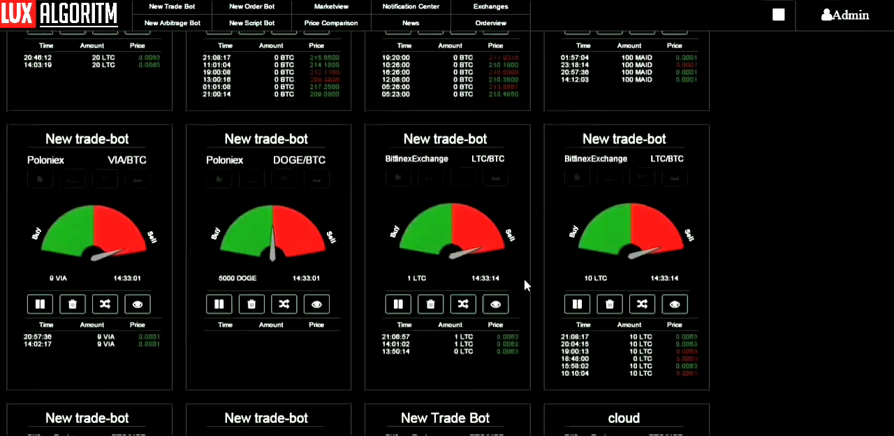
pyautogui.scroll(-2, 524, 278)
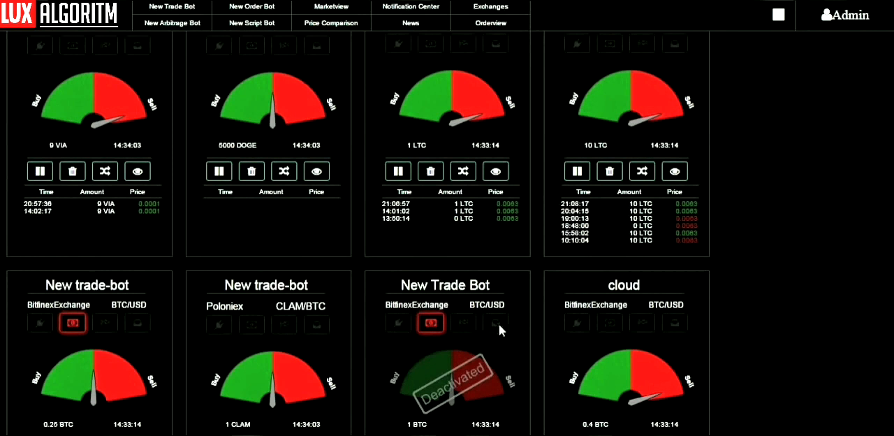
pyautogui.scroll(-1, 305, 260)
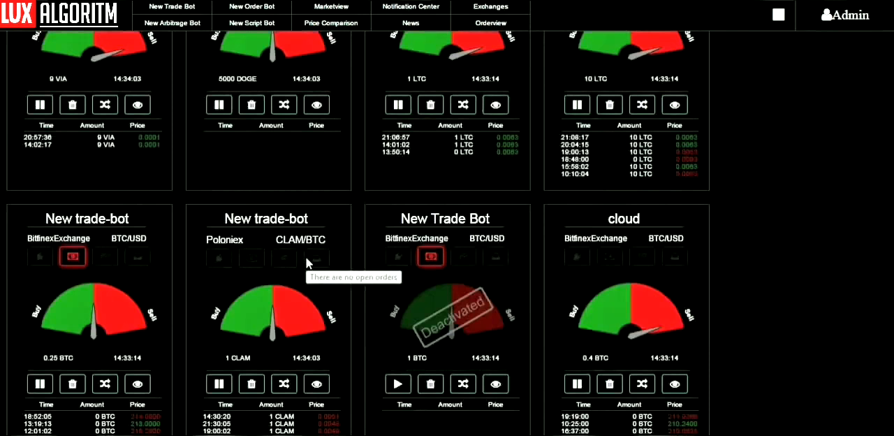
pyautogui.scroll(-1, 305, 259)
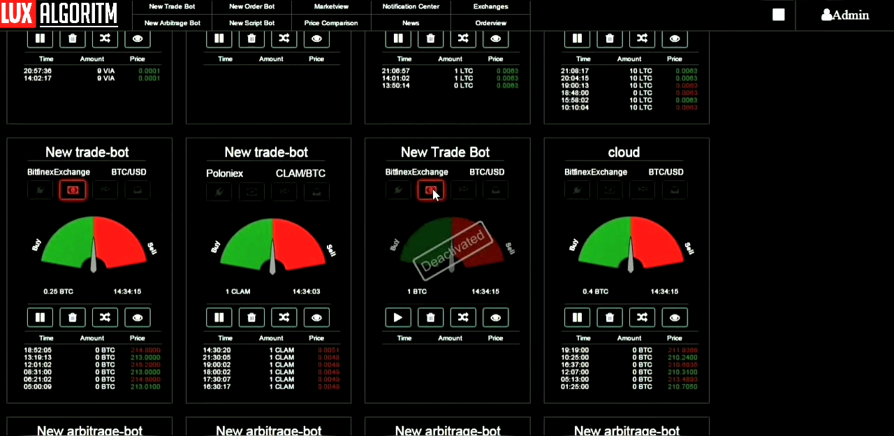
pyautogui.scroll(-1, 434, 192)
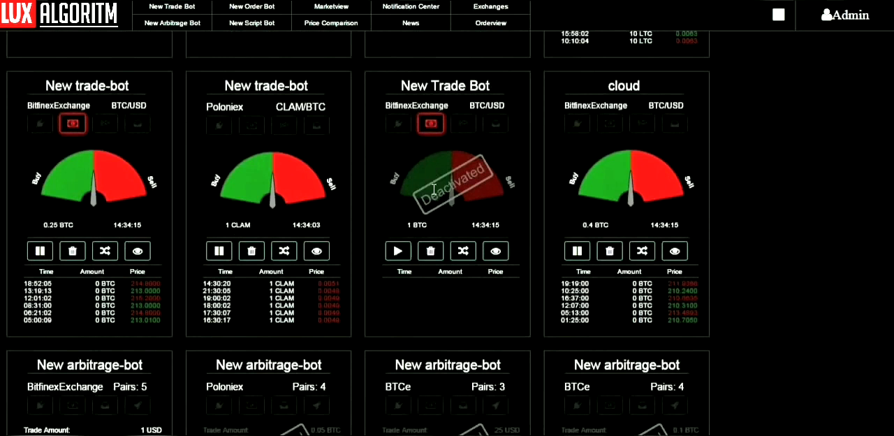
pyautogui.scroll(-1, 434, 188)
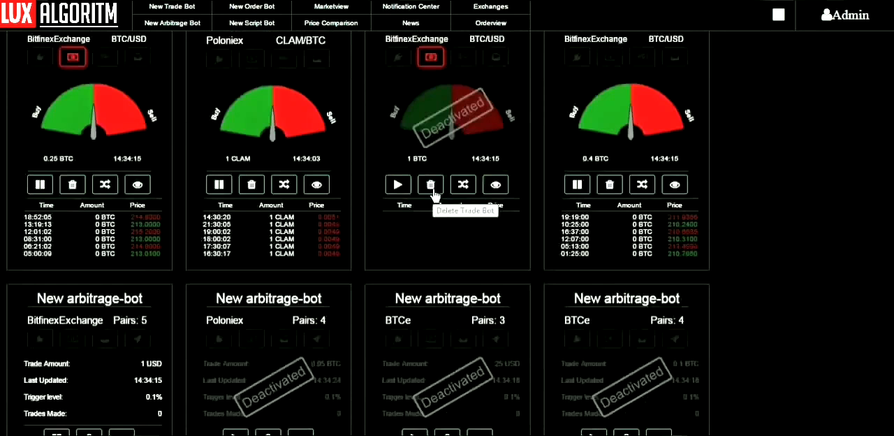
pyautogui.scroll(-1, 432, 195)
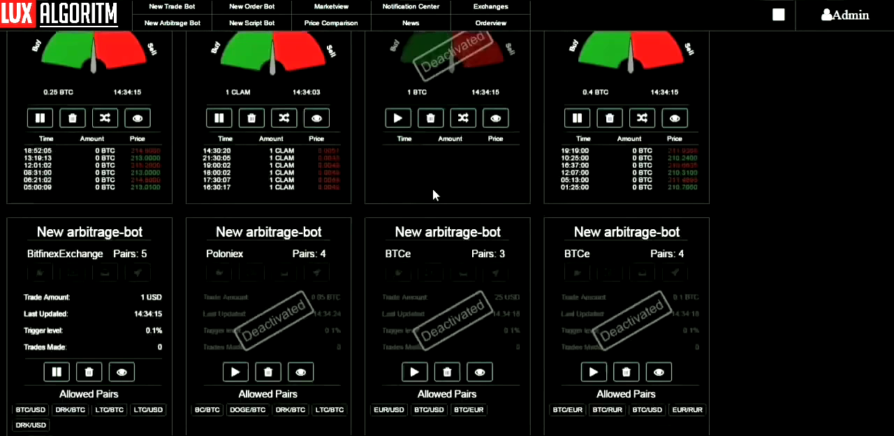
pyautogui.scroll(-1, 432, 188)
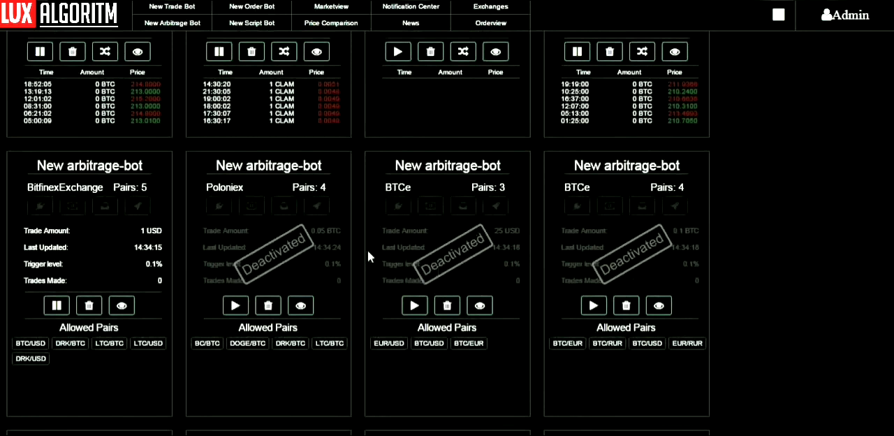
pyautogui.scroll(7, 366, 259)
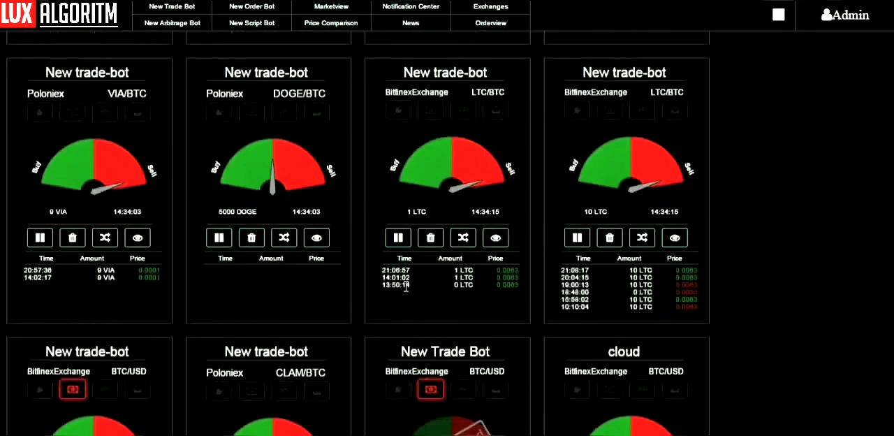
pyautogui.scroll(-2, 406, 233)
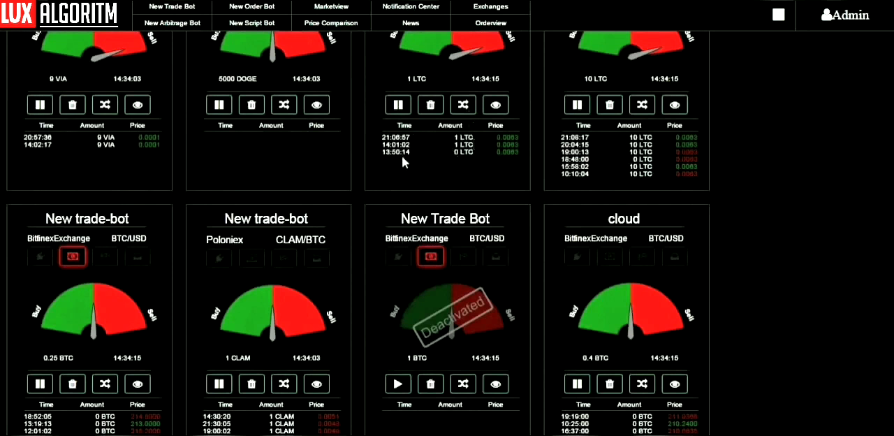
pyautogui.scroll(2, 498, 304)
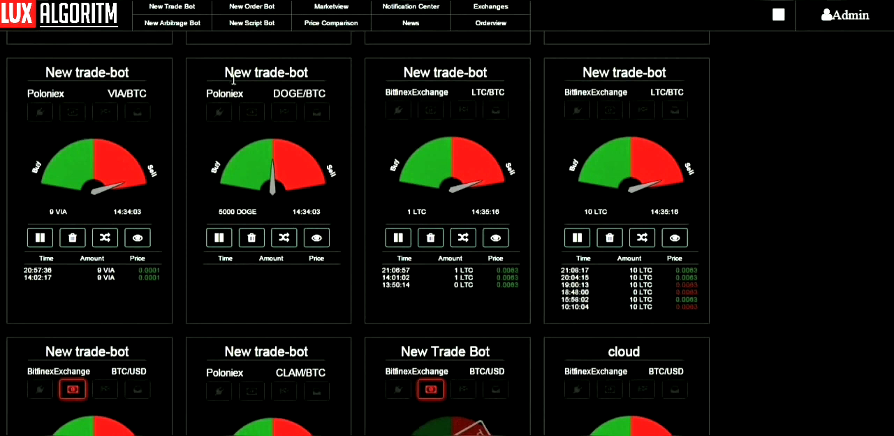
# Open the deactivated BitfinexExchange BTC/USD trade bot and its Elliot Prediction indicator for editing.
pyautogui.scroll(-3, 243, 89)
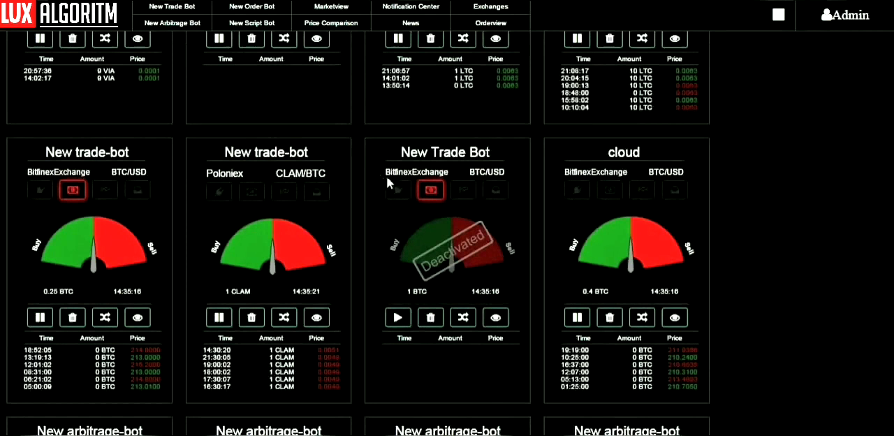
pyautogui.click(495, 319)
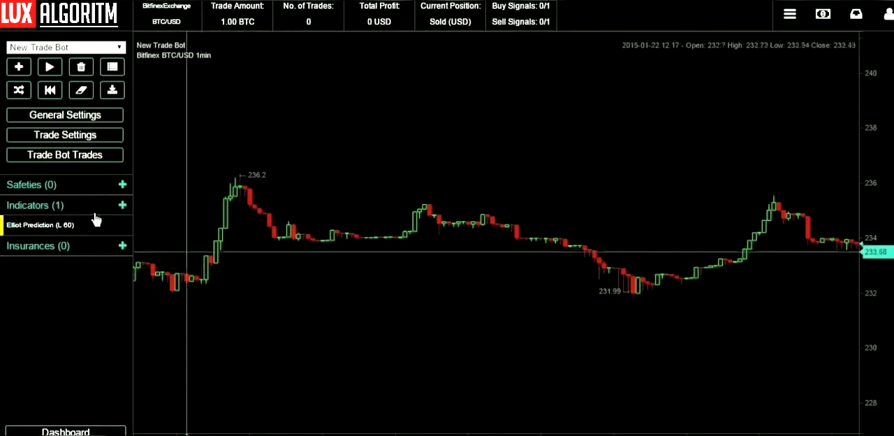
pyautogui.moveTo(80, 229)
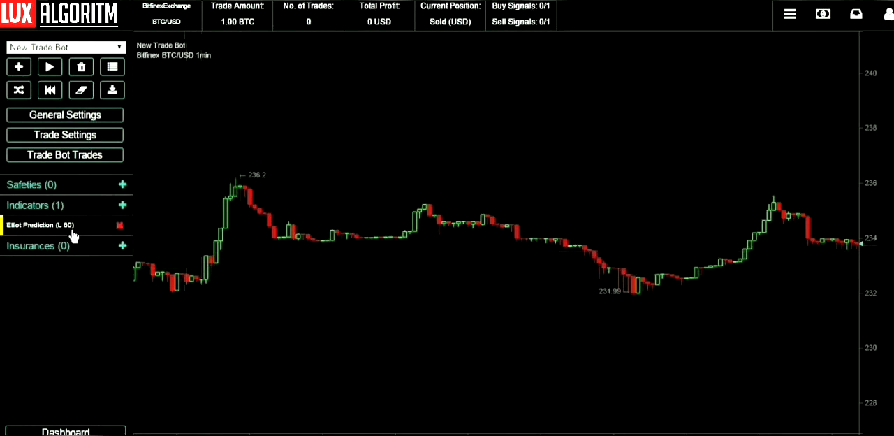
pyautogui.click(71, 228)
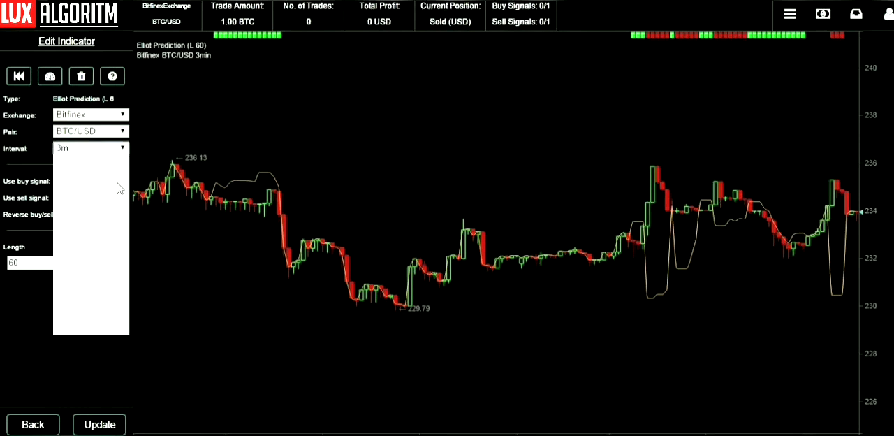
# Review the interval choices and the length setting of the Elliot Prediction indicator.
pyautogui.click(117, 183)
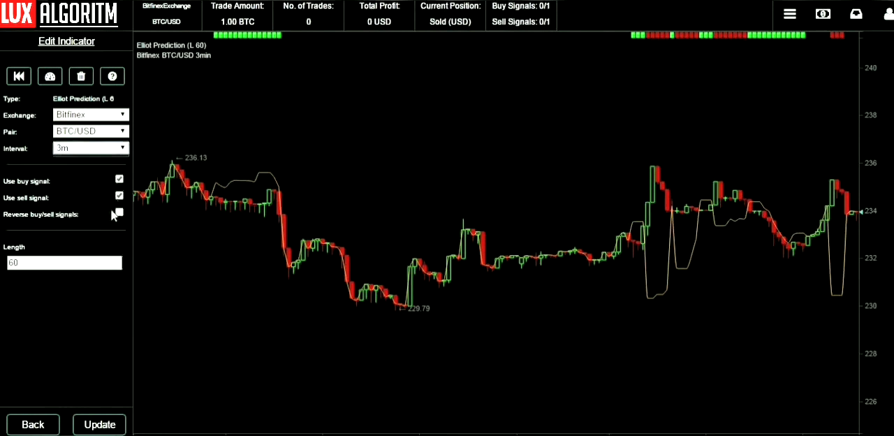
pyautogui.click(105, 263)
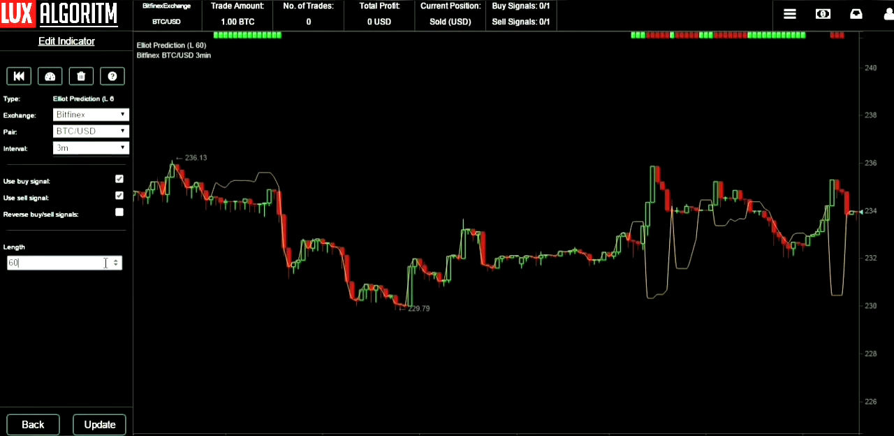
pyautogui.click(125, 149)
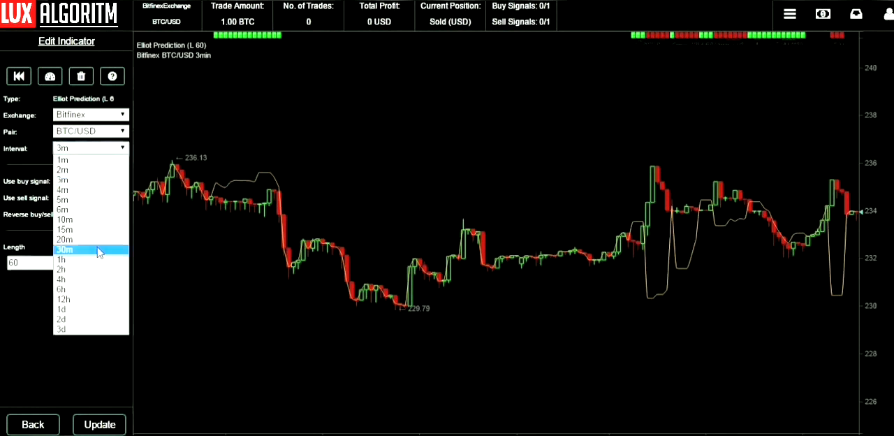
pyautogui.click(123, 147)
pyautogui.click(127, 149)
pyautogui.click(127, 149)
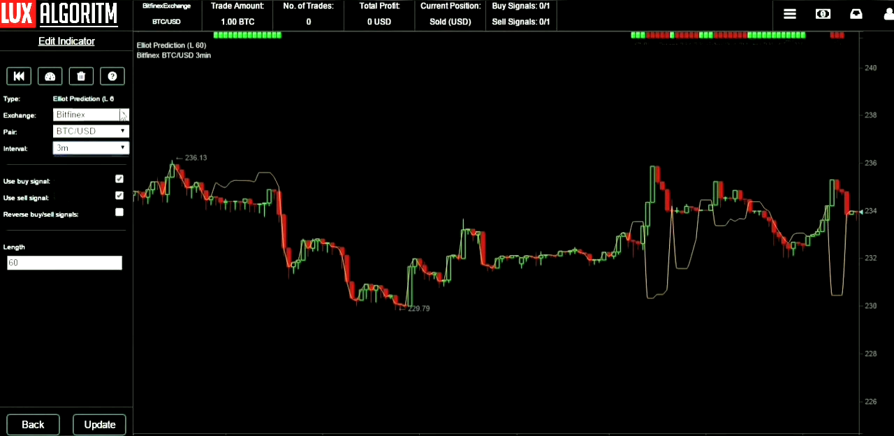
# Review the exchange and pair choices available for the Elliot Prediction indicator.
pyautogui.click(124, 116)
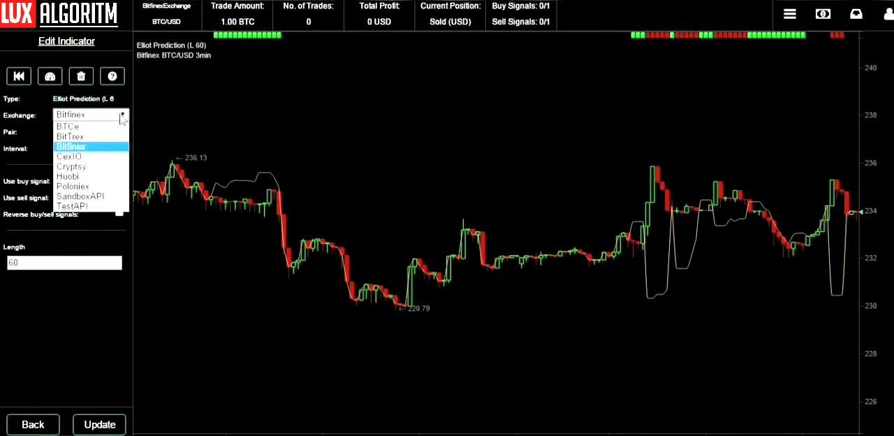
pyautogui.click(123, 118)
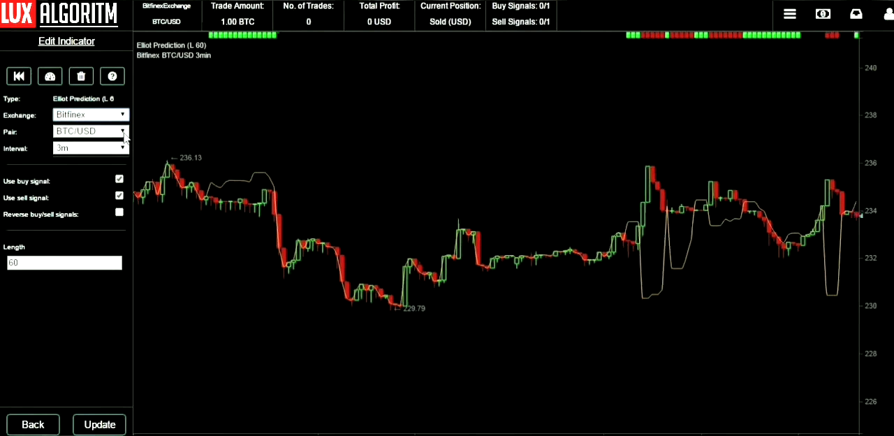
pyautogui.click(124, 132)
pyautogui.click(123, 132)
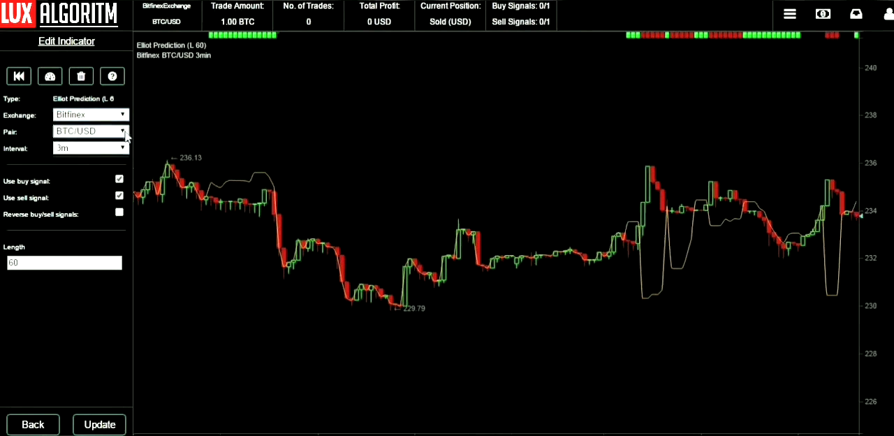
# Keep Bitfinex as the exchange and BTC/USD as the pair, update the Elliot Prediction indicator and return to the trade bot.
pyautogui.click(124, 122)
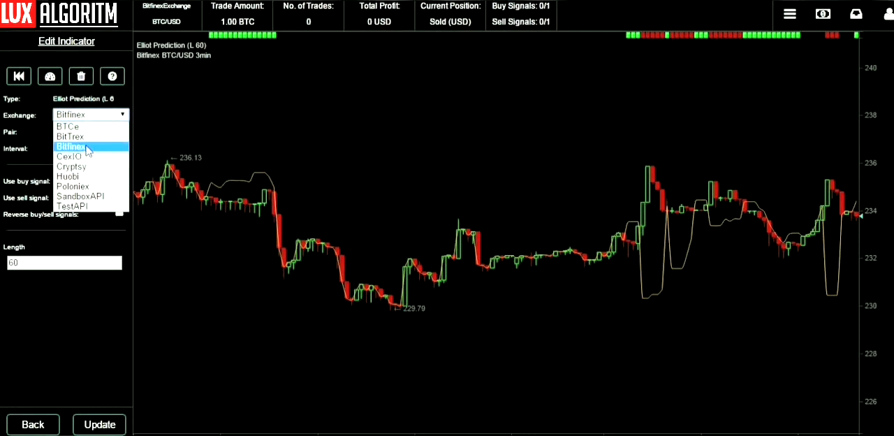
pyautogui.click(129, 113)
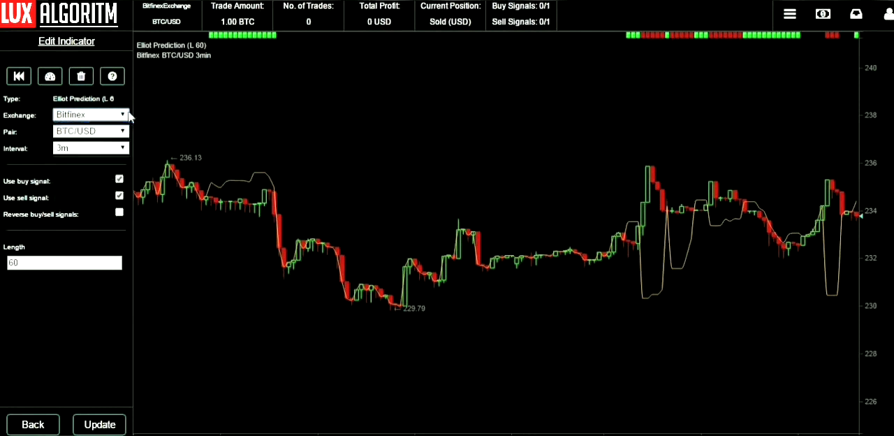
pyautogui.click(117, 133)
pyautogui.click(117, 136)
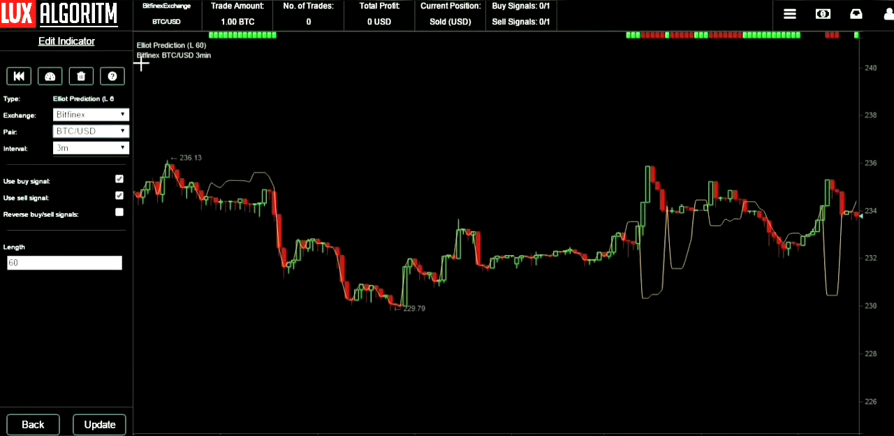
pyautogui.click(110, 425)
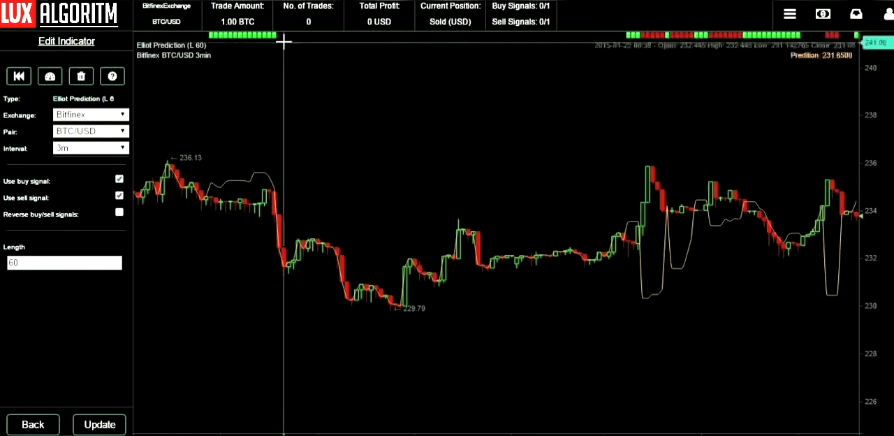
pyautogui.click(25, 426)
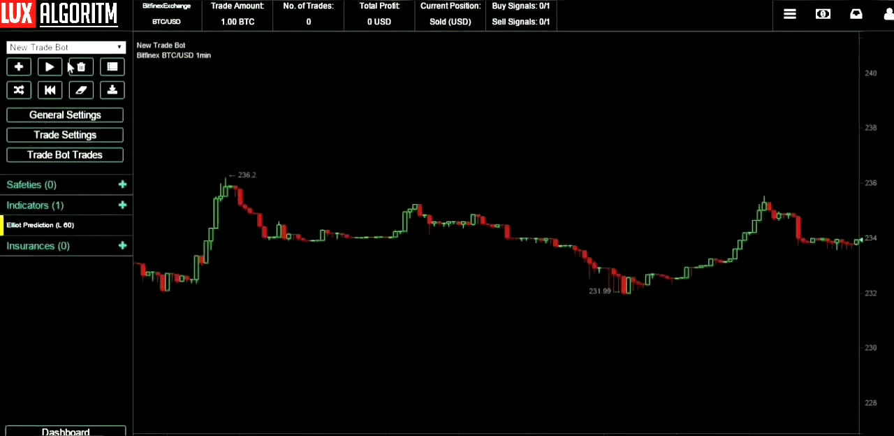
# Set the amount setting in the bot's trade settings to Percentage and save, keeping the current position as Sold.
pyautogui.click(87, 136)
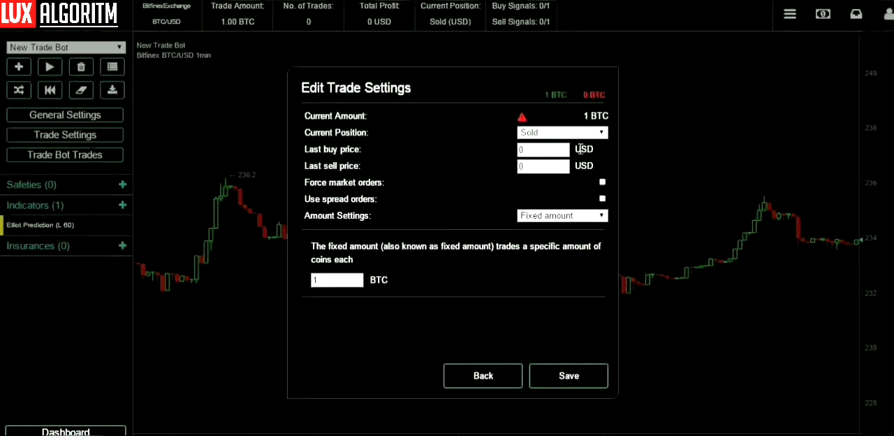
pyautogui.click(567, 132)
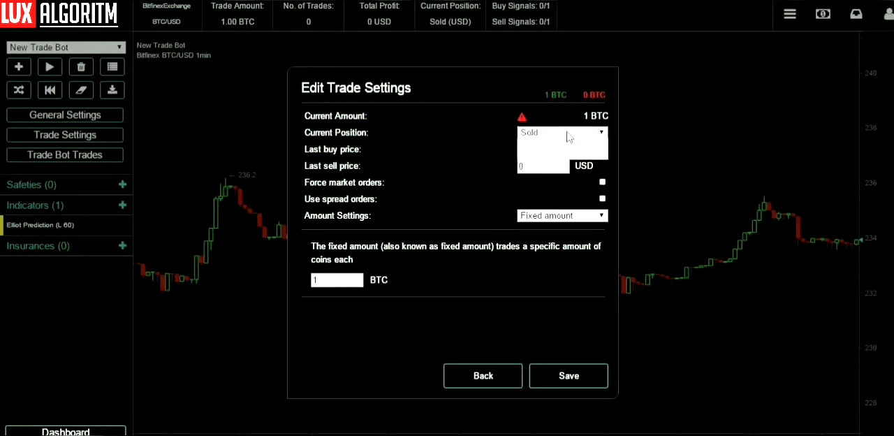
pyautogui.click(568, 137)
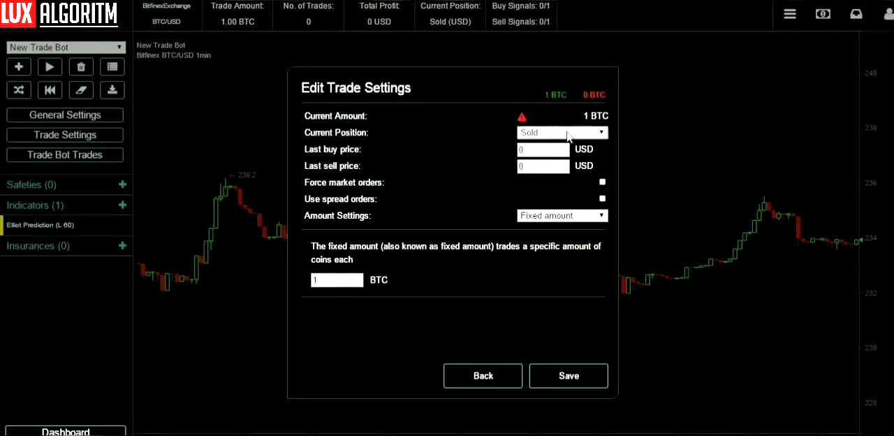
pyautogui.click(561, 216)
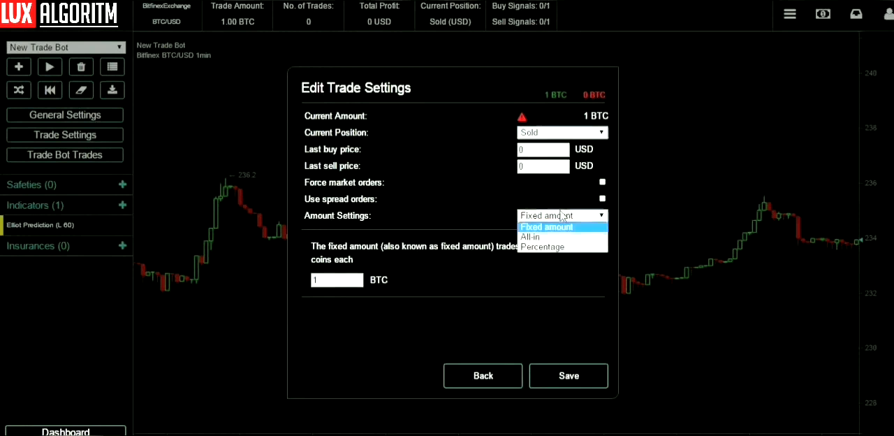
pyautogui.click(554, 246)
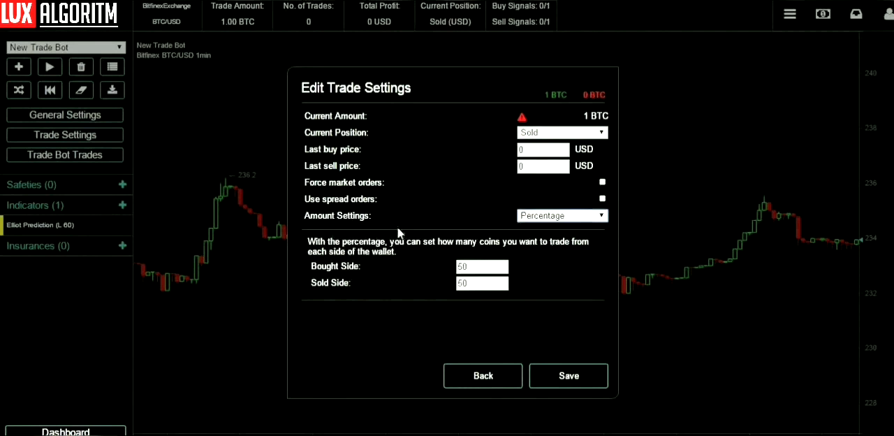
pyautogui.click(542, 385)
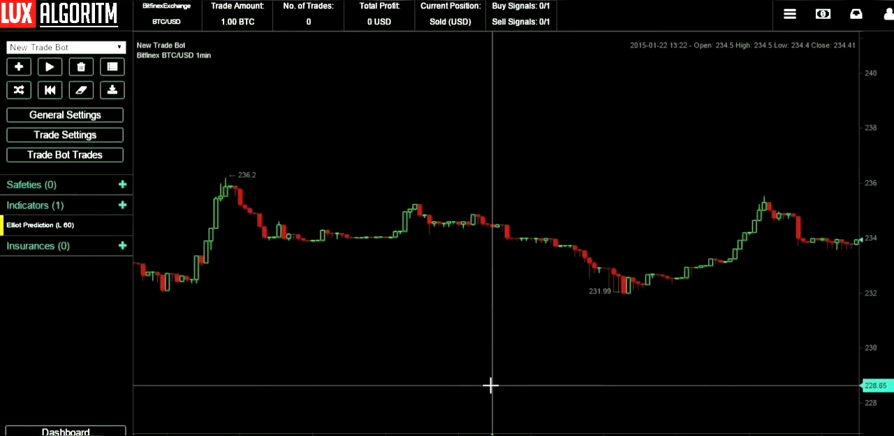
# Open the trade bot's general settings and change its exchange to Poloniex.
pyautogui.click(118, 117)
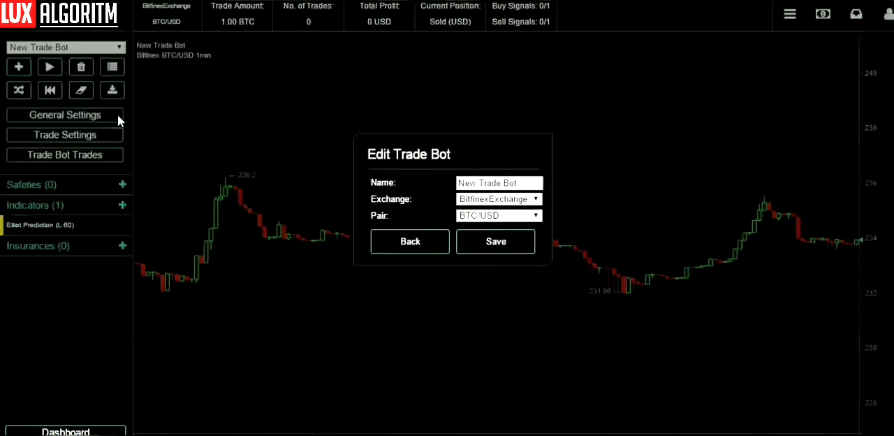
pyautogui.click(478, 203)
pyautogui.click(477, 206)
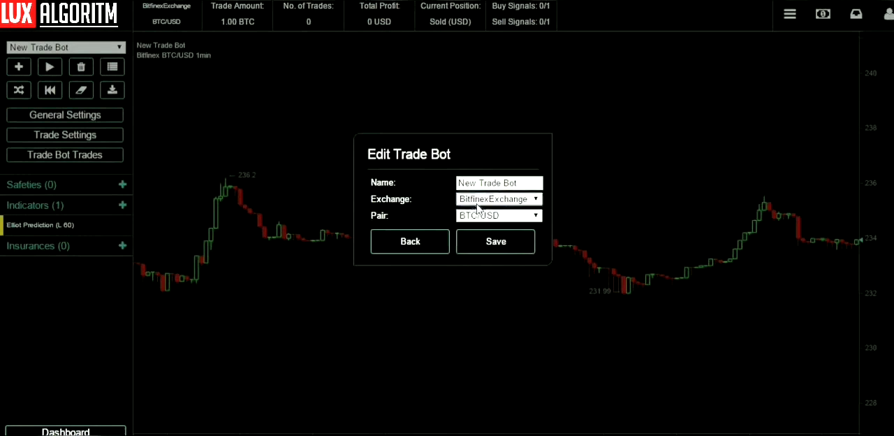
pyautogui.click(478, 215)
pyautogui.click(479, 217)
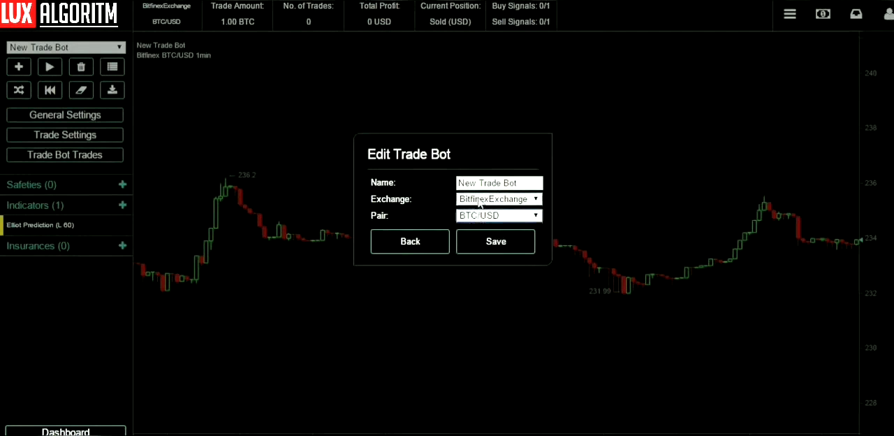
pyautogui.click(481, 202)
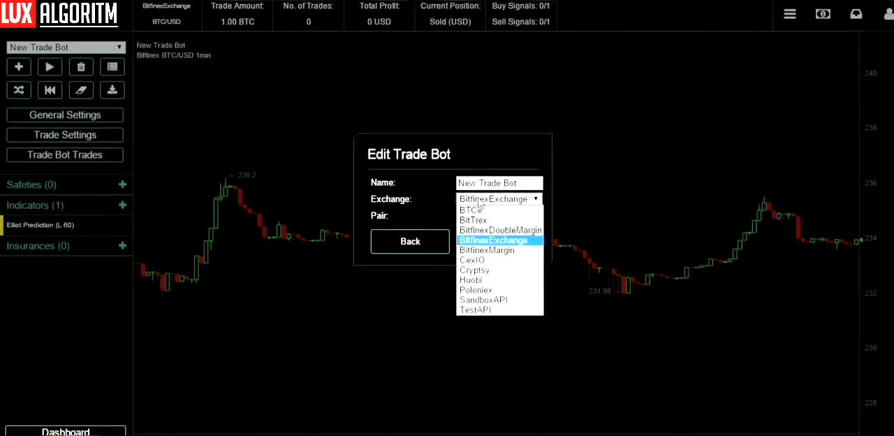
pyautogui.click(482, 290)
# Review the trading pairs offered for the Poloniex exchange.
pyautogui.click(496, 215)
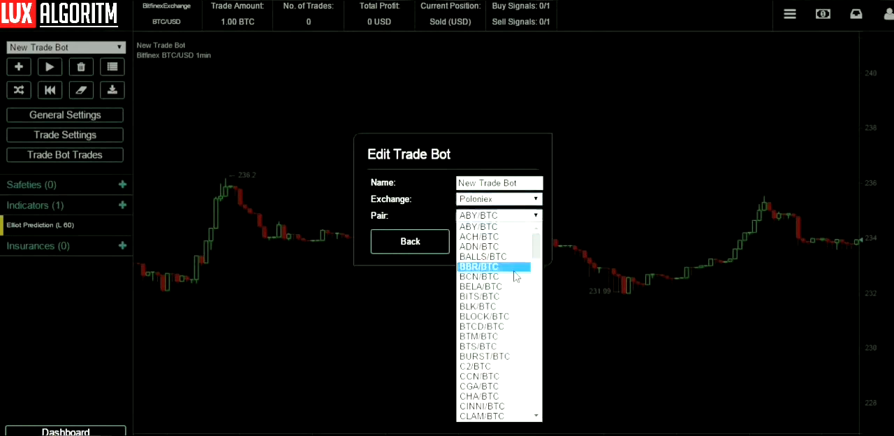
pyautogui.scroll(-5, 515, 277)
pyautogui.scroll(-10, 515, 278)
pyautogui.scroll(15, 515, 283)
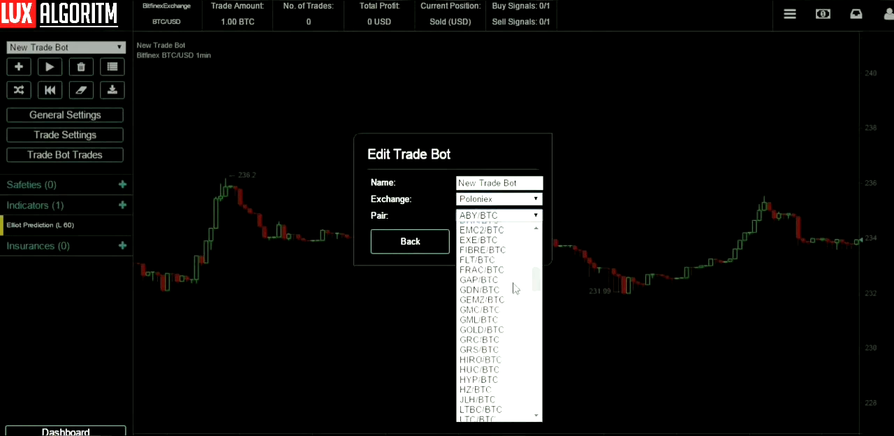
pyautogui.scroll(5, 515, 283)
pyautogui.click(514, 226)
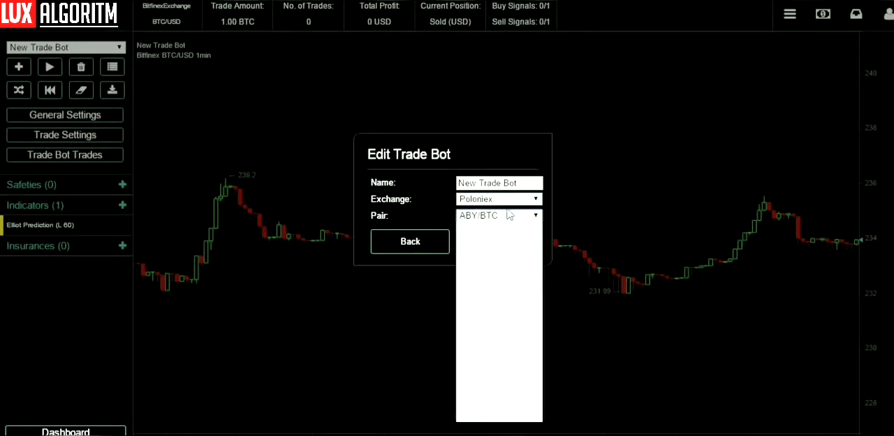
# Set the exchange back to BitfinexExchange and leave the general settings without saving.
pyautogui.click(508, 203)
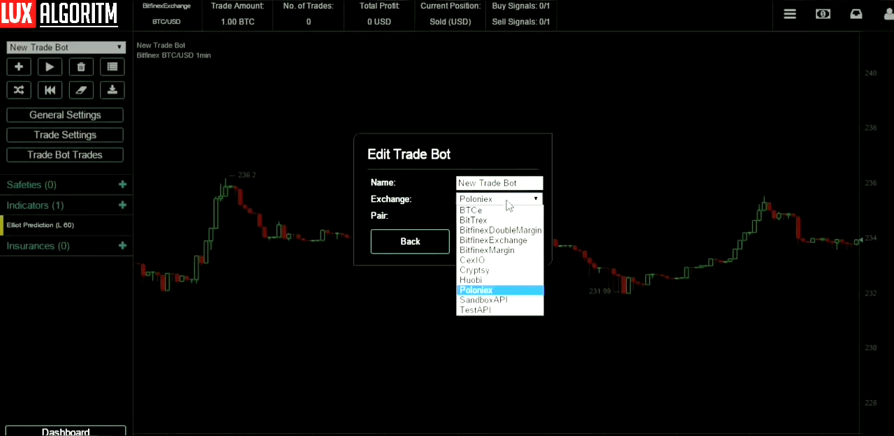
pyautogui.click(500, 240)
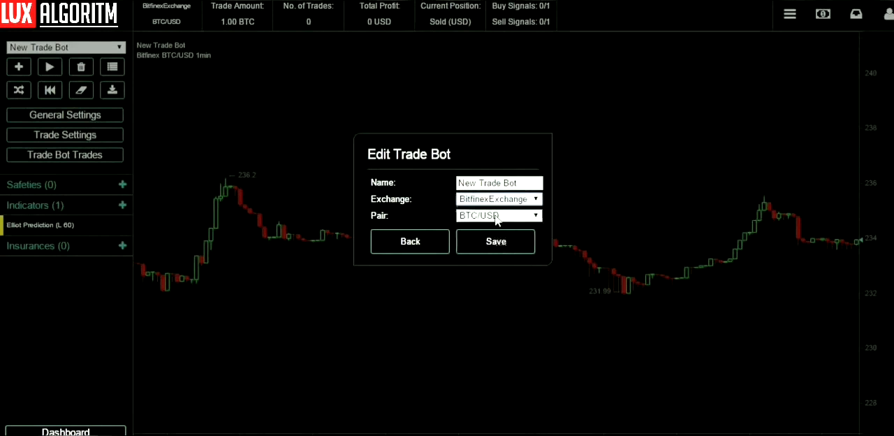
pyautogui.click(425, 246)
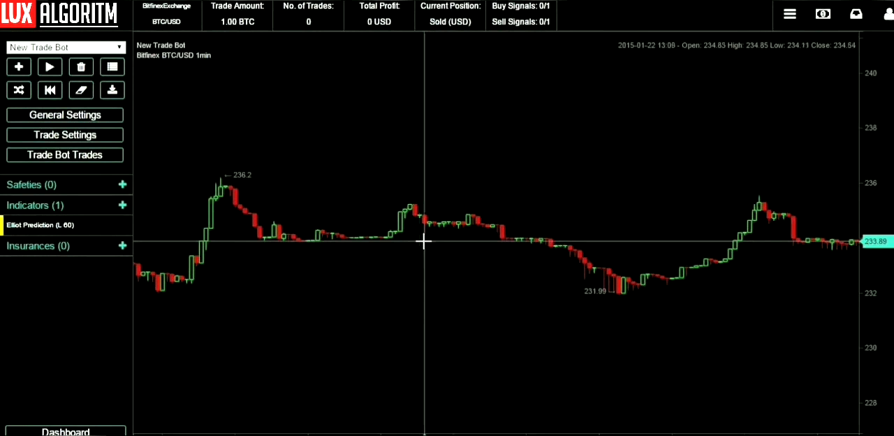
# Add an IchimokuClouds indicator to the trade bot and delete the Elliot Prediction indicator.
pyautogui.click(122, 206)
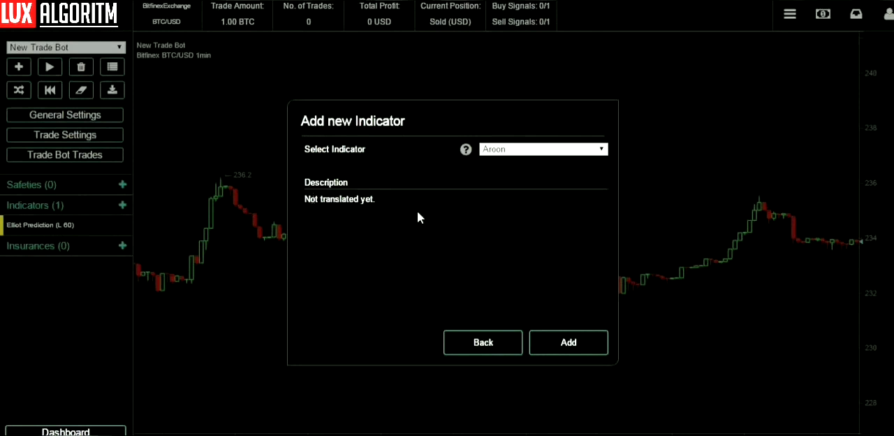
pyautogui.click(527, 150)
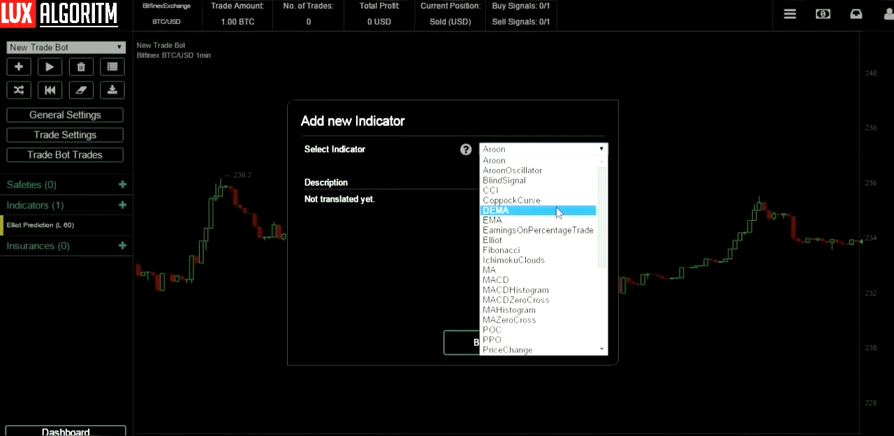
pyautogui.click(547, 261)
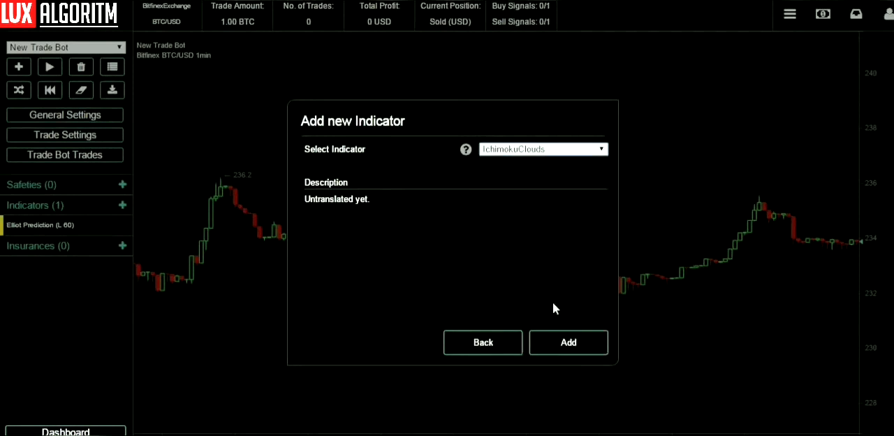
pyautogui.click(566, 355)
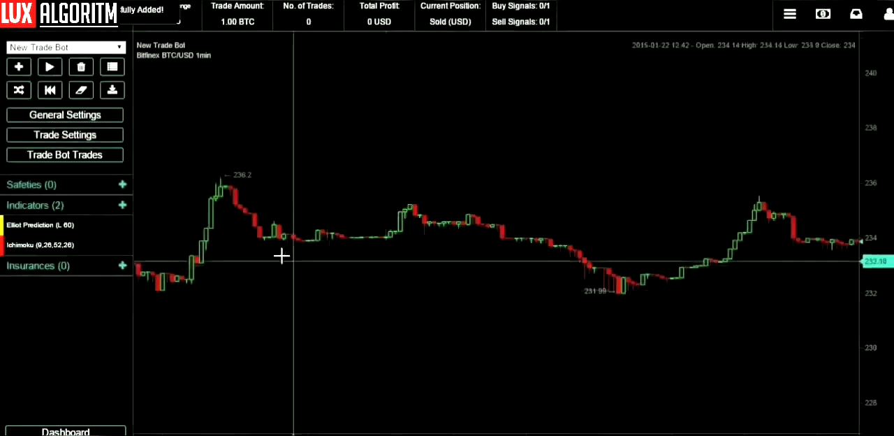
pyautogui.click(117, 225)
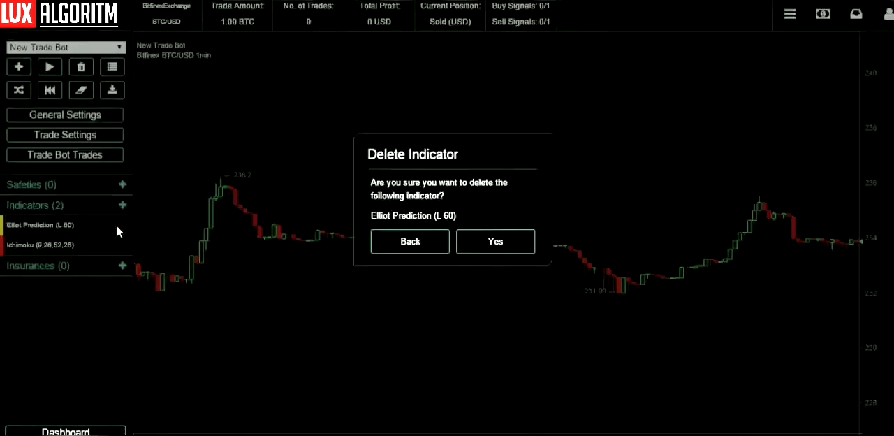
pyautogui.click(475, 243)
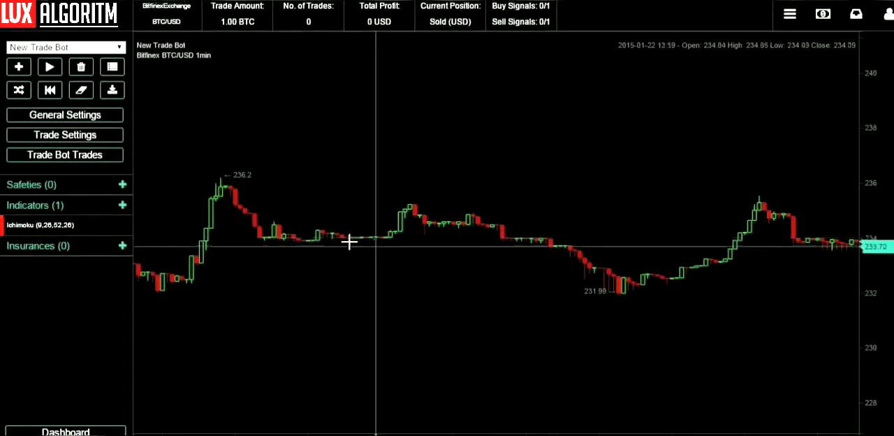
# Update the Ichimoku indicator with a 3m interval for Bitfinex BTC/USD, and backtest it before returning to the trade bot.
pyautogui.click(53, 225)
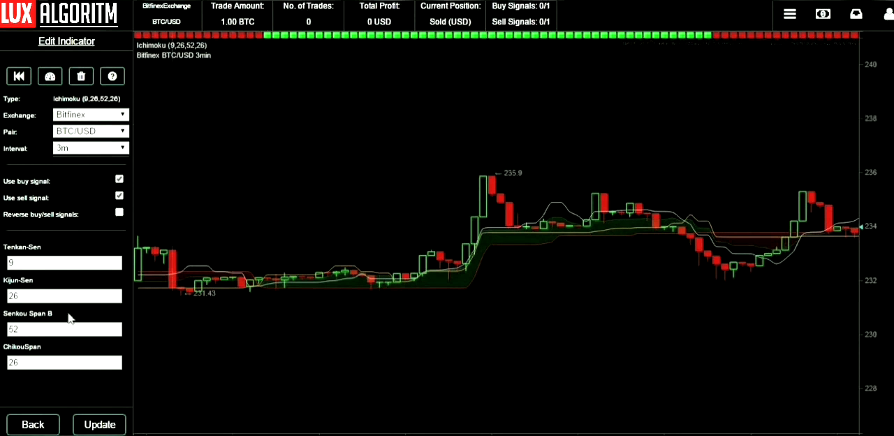
pyautogui.click(89, 430)
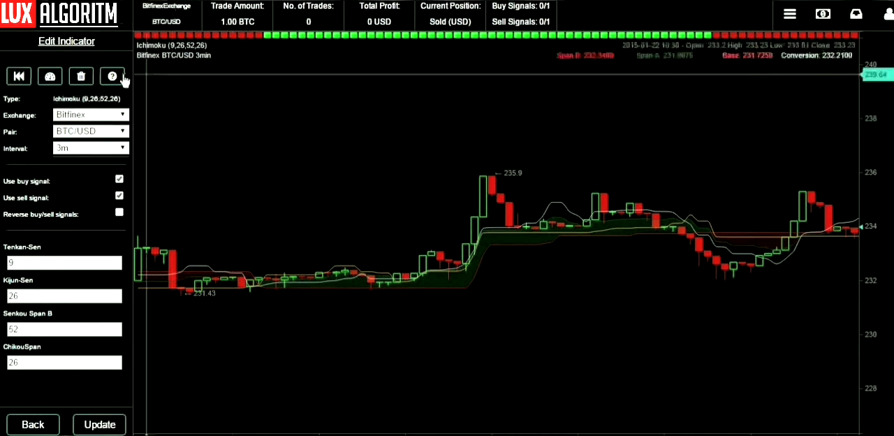
pyautogui.click(18, 78)
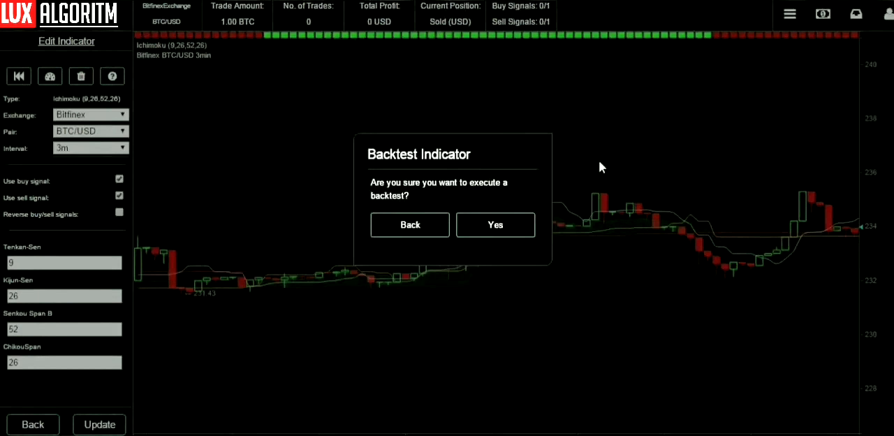
pyautogui.click(497, 225)
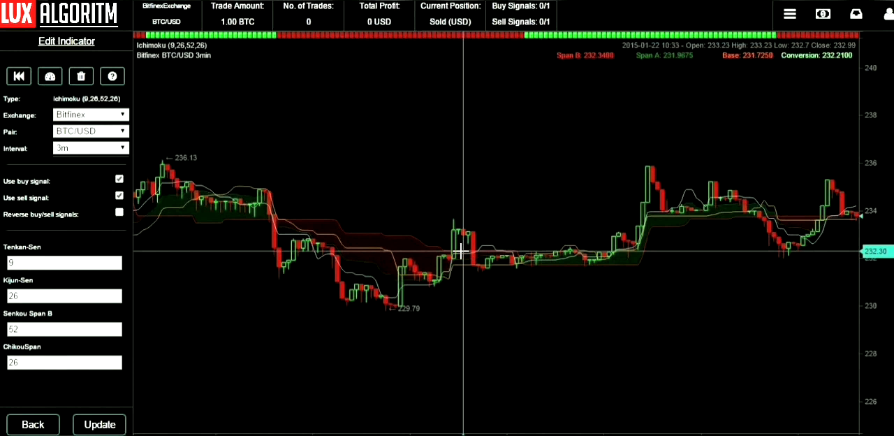
pyautogui.click(51, 426)
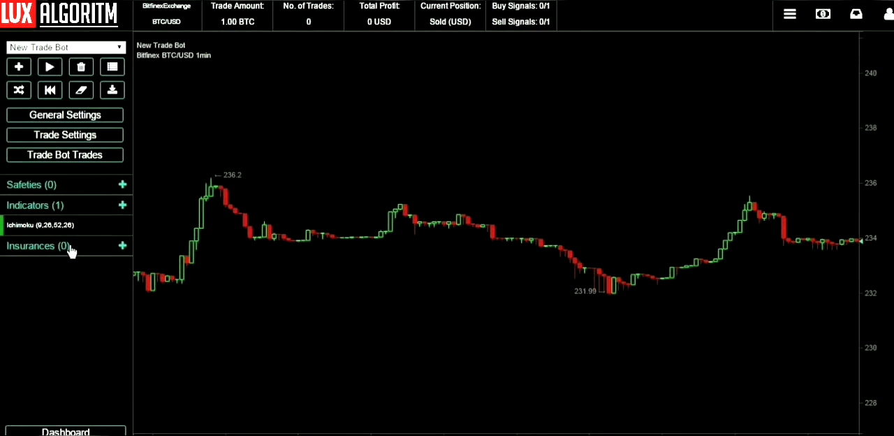
# Add the OvercomeFeeCosts insurance to the trade bot.
pyautogui.click(123, 246)
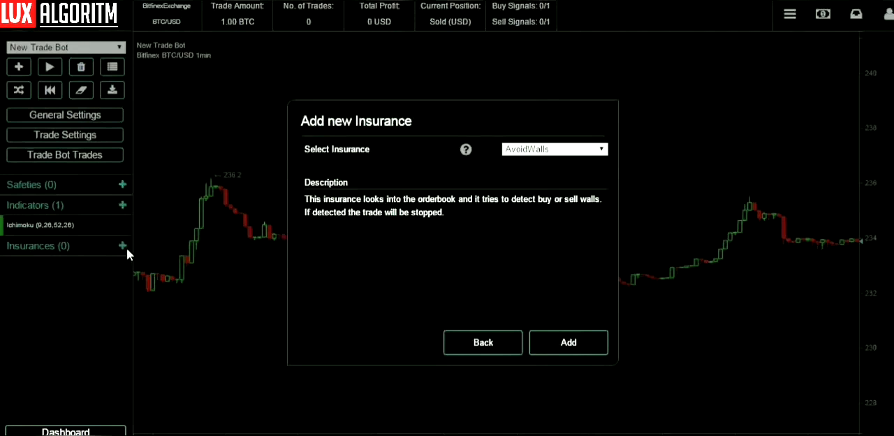
pyautogui.click(602, 150)
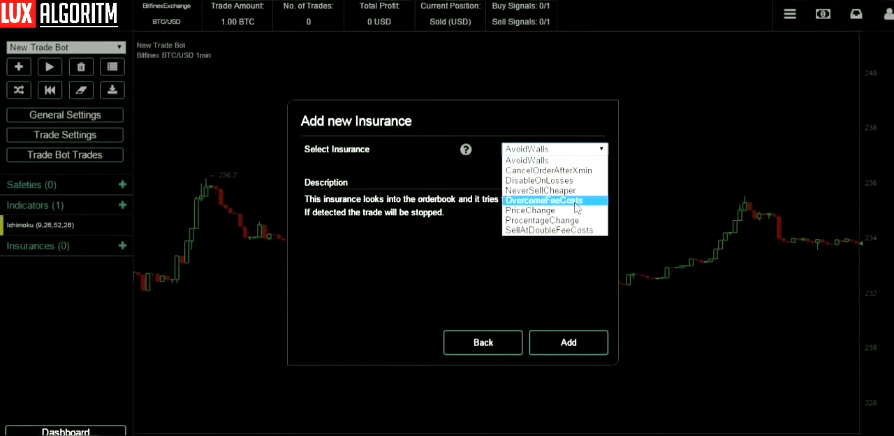
pyautogui.click(575, 202)
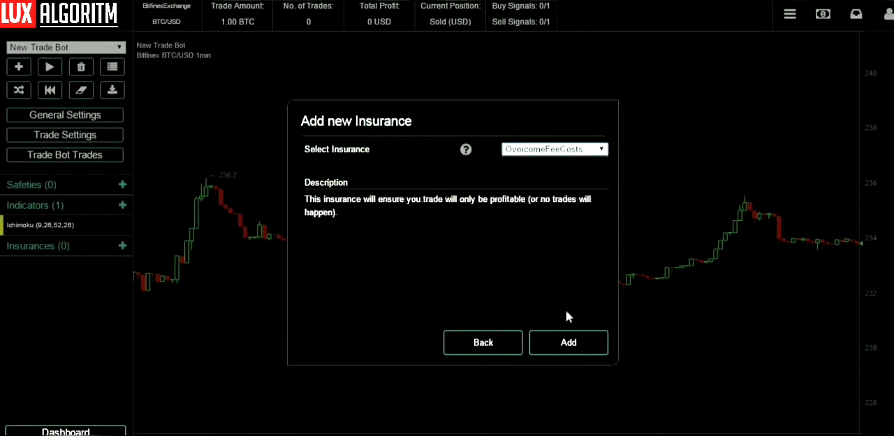
pyautogui.click(569, 342)
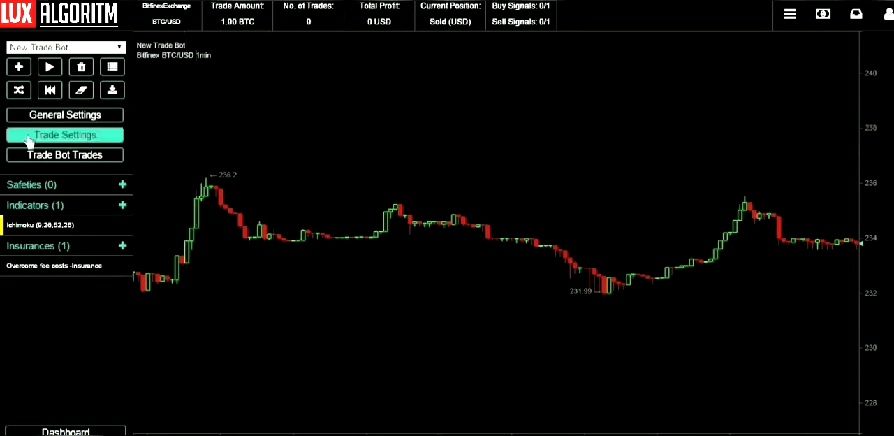
# Backtest the trade bot over a period of 1 Week and return to the dashboard of all bots.
pyautogui.click(48, 95)
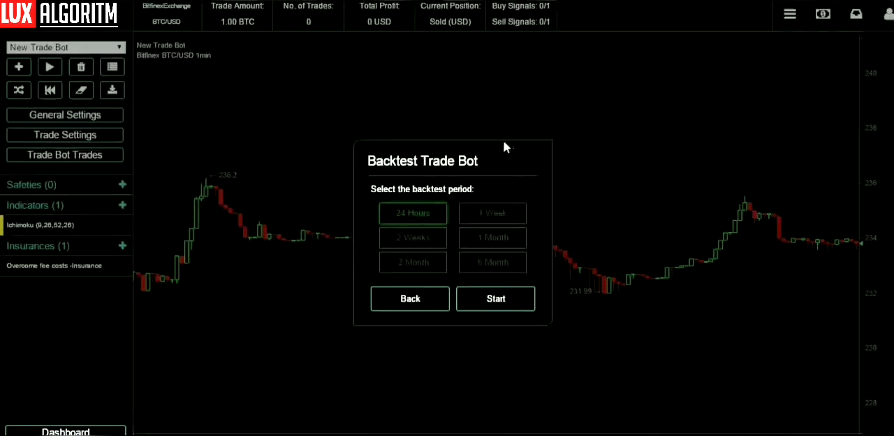
pyautogui.click(491, 215)
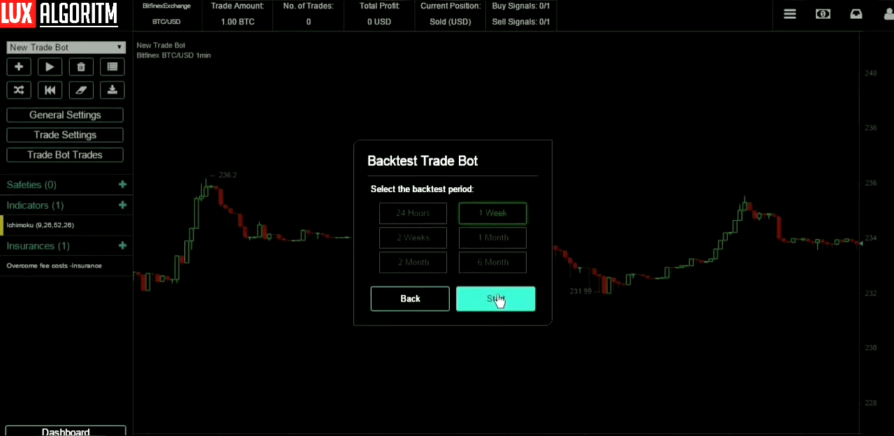
pyautogui.click(496, 299)
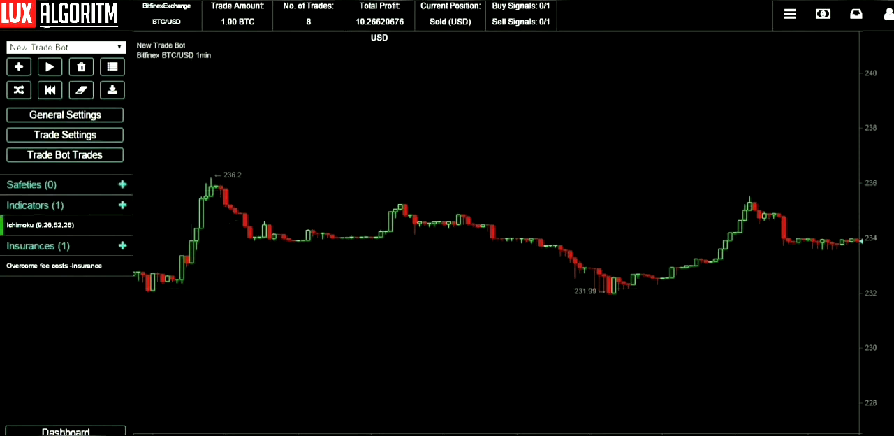
pyautogui.click(16, 28)
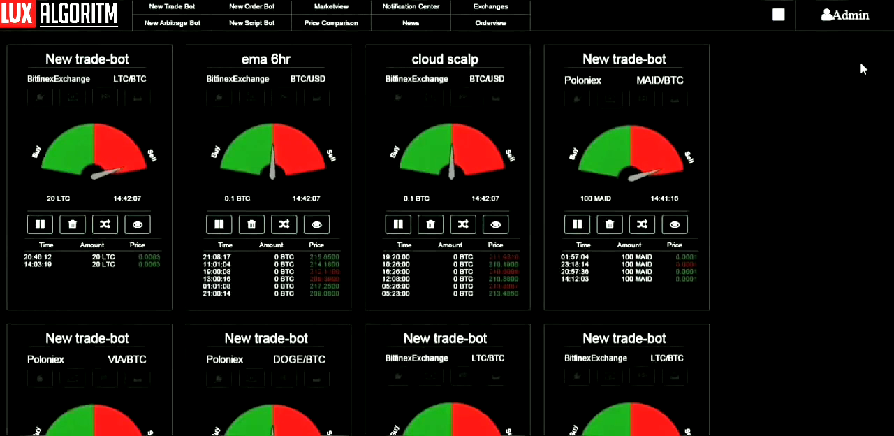